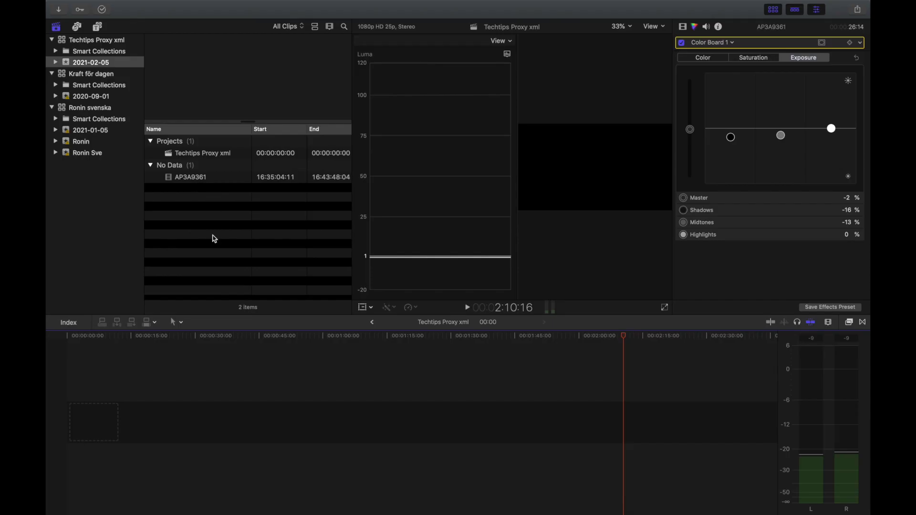
left_click(204, 179)
right_click(194, 180)
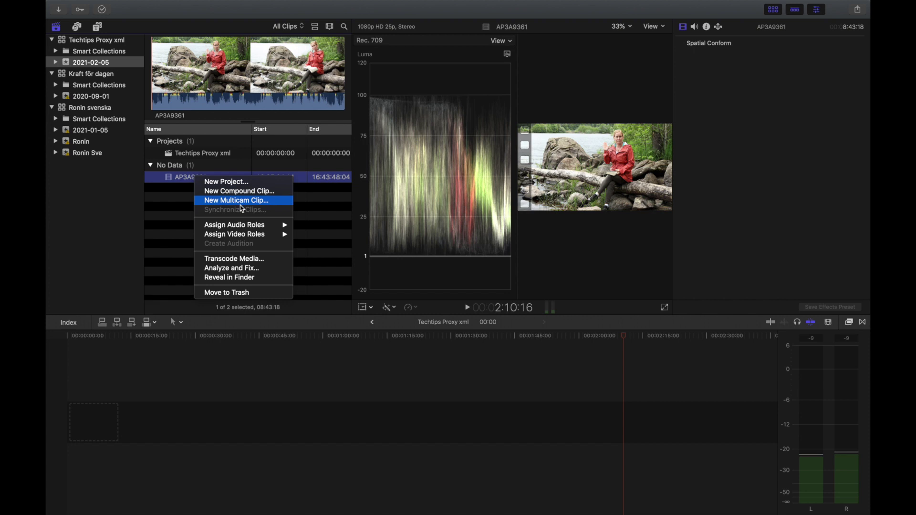
left_click(238, 258)
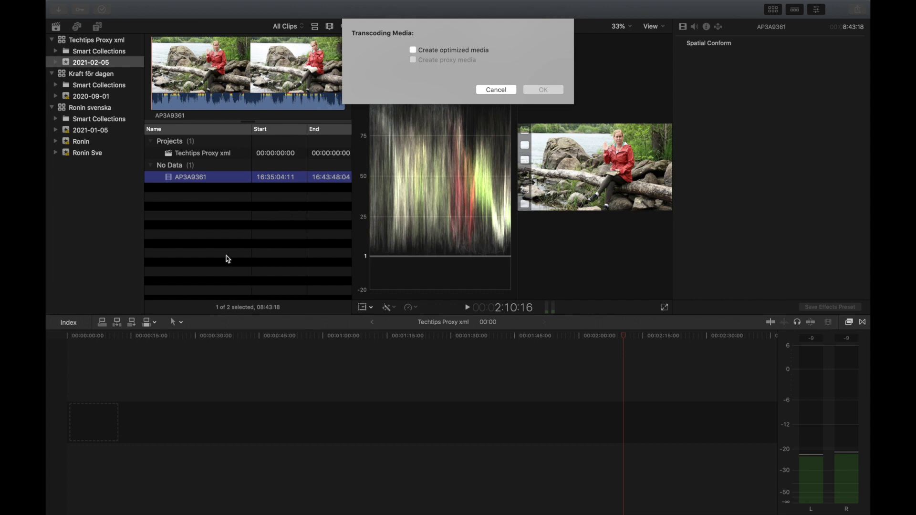
left_click(496, 89)
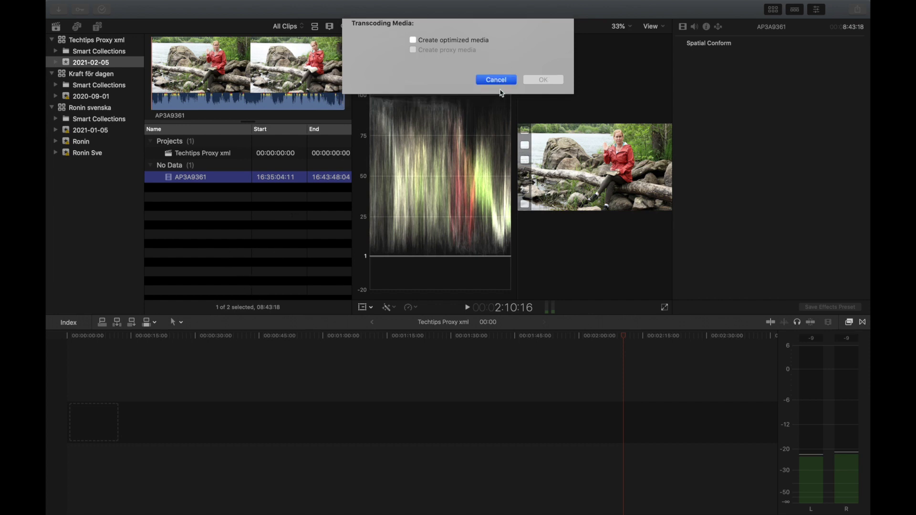
left_click(241, 210)
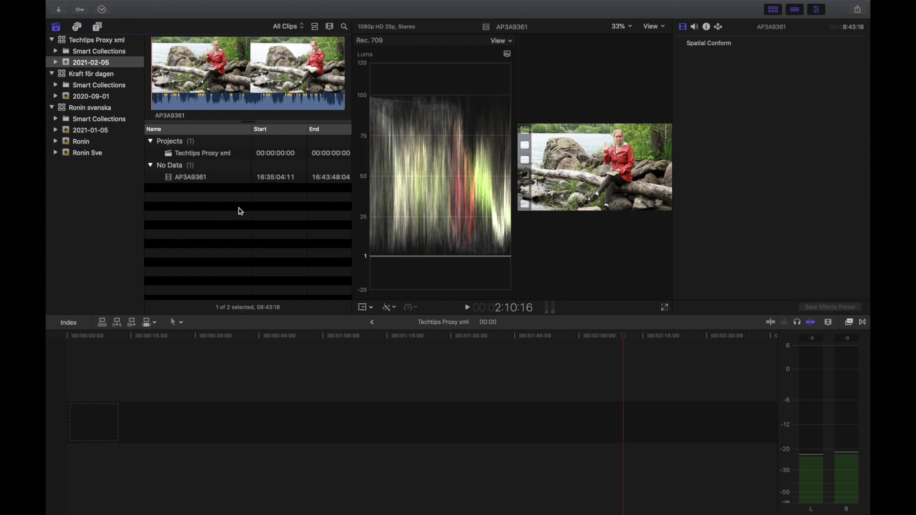
- Add the AP3A9361 clip to the empty project timeline
left_click(189, 176)
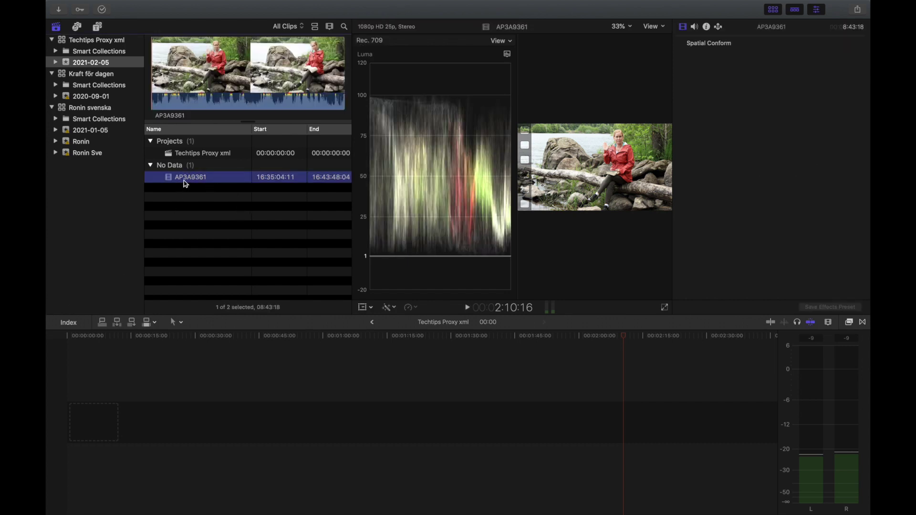
left_click_drag(186, 183, 147, 361)
left_click(146, 336)
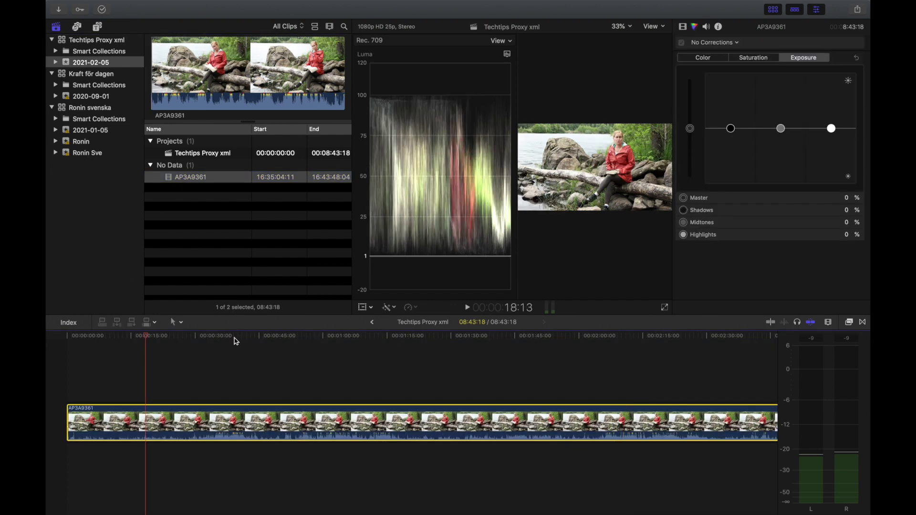
left_click(215, 342)
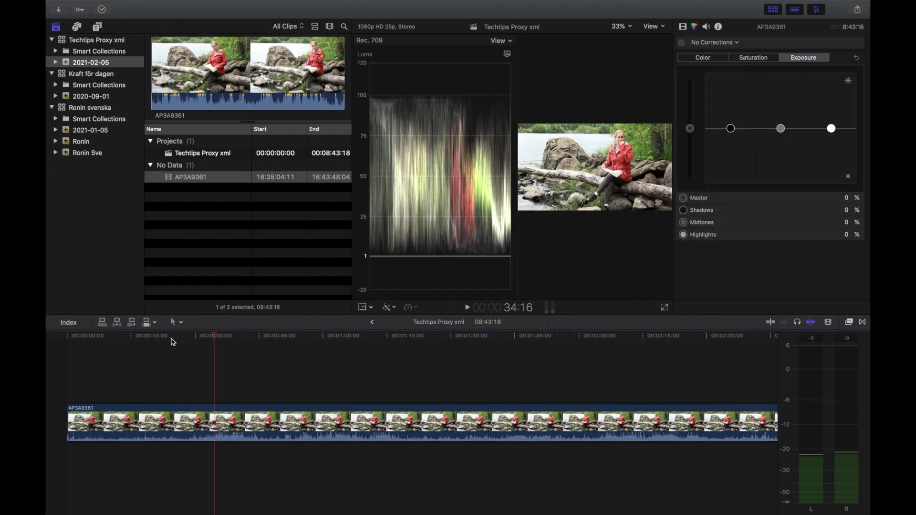
- Raise the clip's overall exposure on the Color Board and pull highlights to -12%
left_click(228, 421)
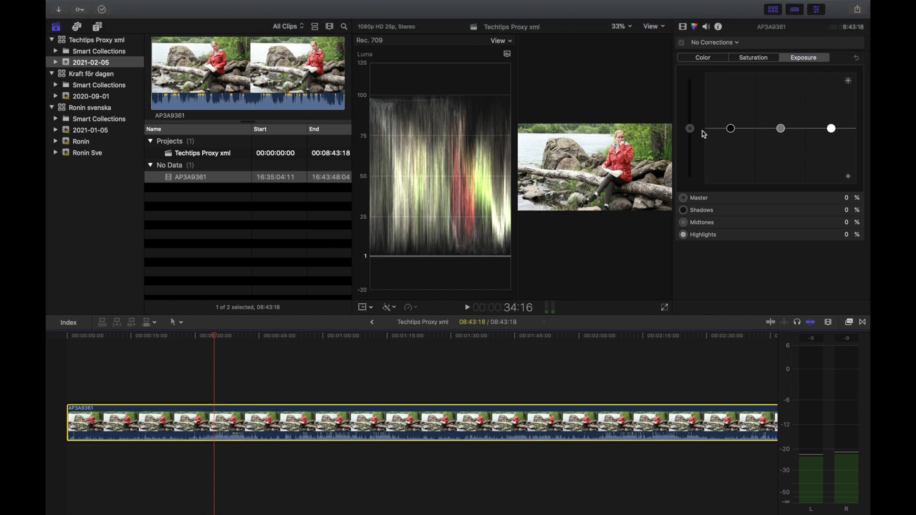
left_click_drag(690, 128, 730, 133)
left_click_drag(831, 129, 831, 135)
left_click(780, 128)
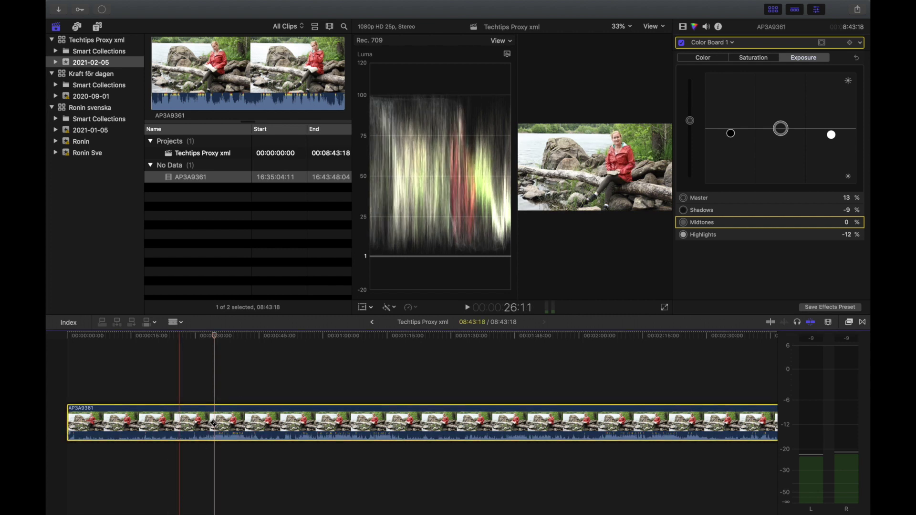
- Blade the clip at several points and delete one cut-out section
key("super+b")
key("b")
left_click(263, 420)
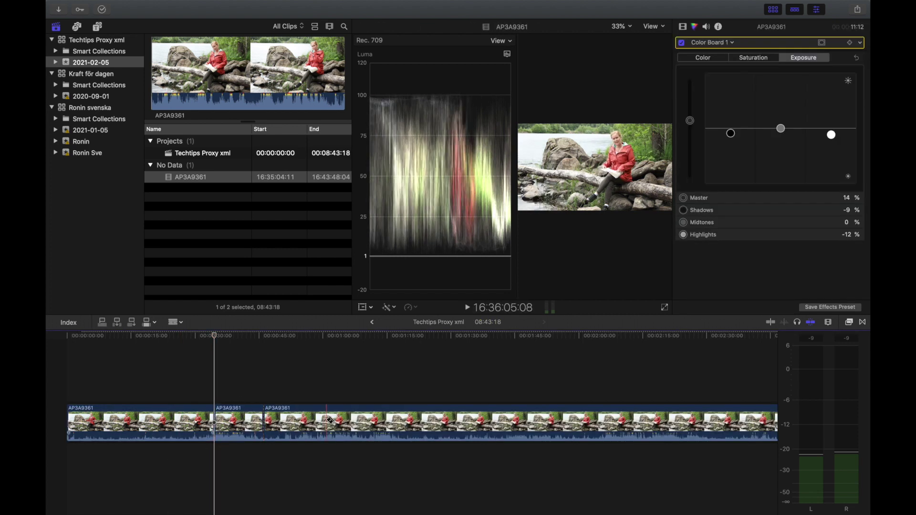
left_click(428, 419)
left_click(541, 419)
key("a")
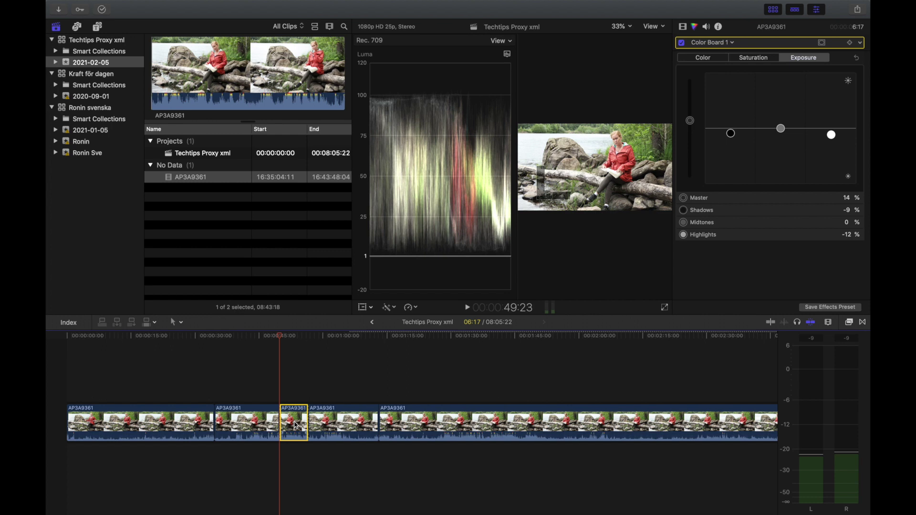
key("Delete")
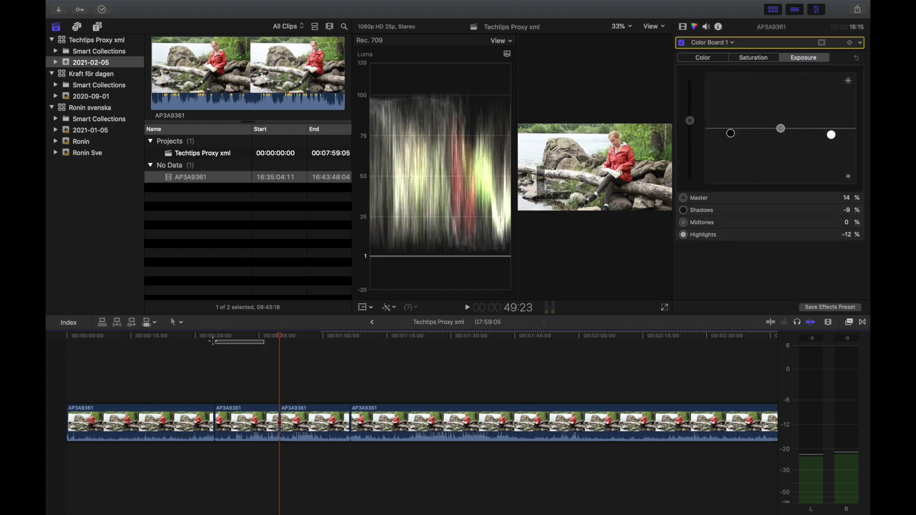
- Review the edited timeline, now four pieces running 07:59:05
left_click(419, 357)
left_click(156, 369)
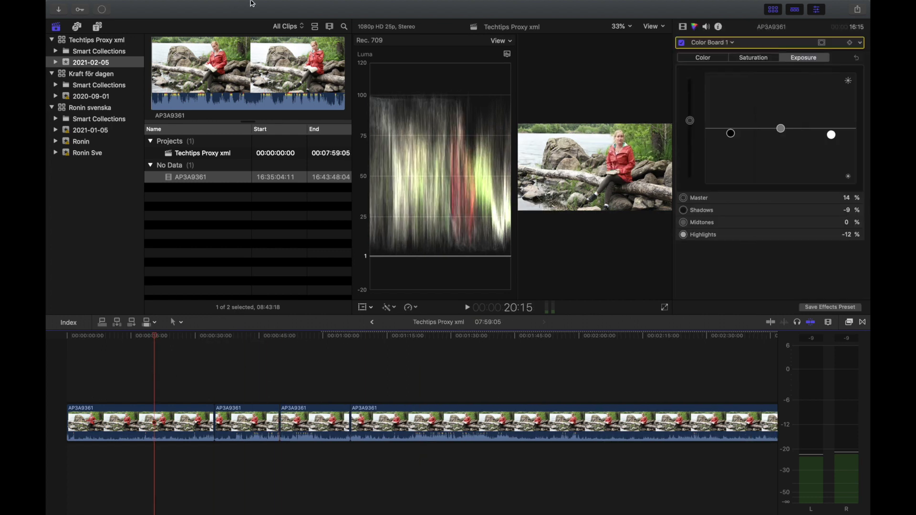
left_click(226, 223)
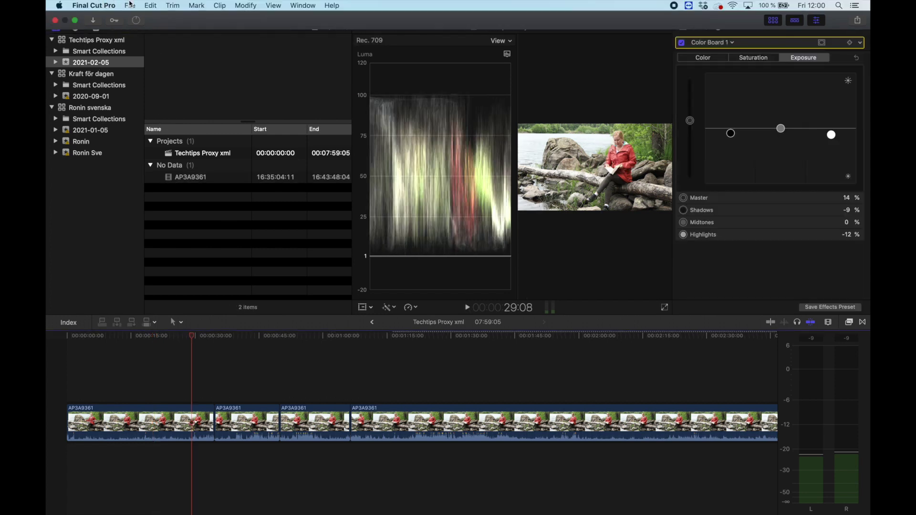
- Export the project as XML, replacing the existing Techtips Proxy xml.fcpxml
left_click(129, 5)
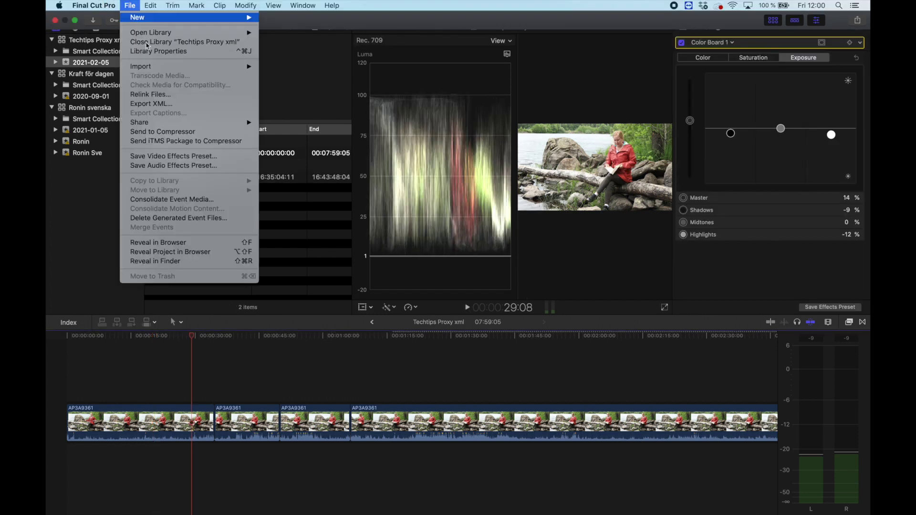
left_click(178, 103)
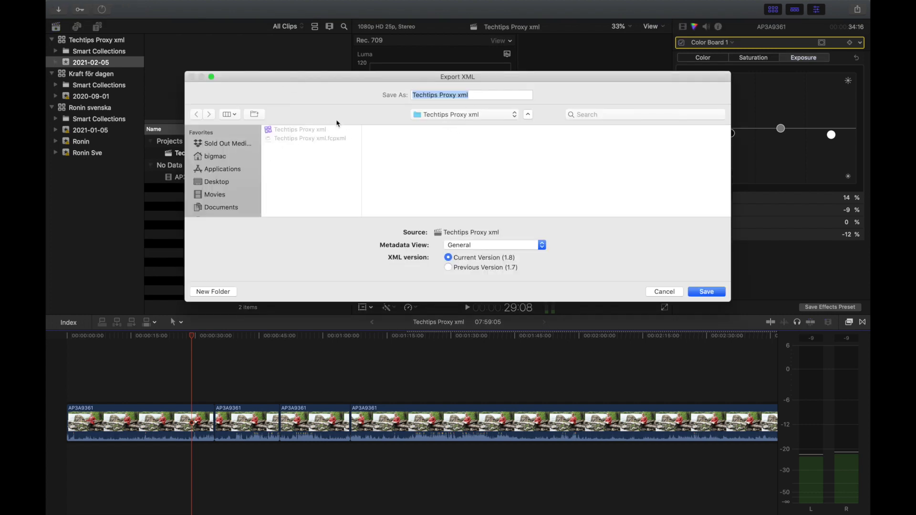
key("Right")
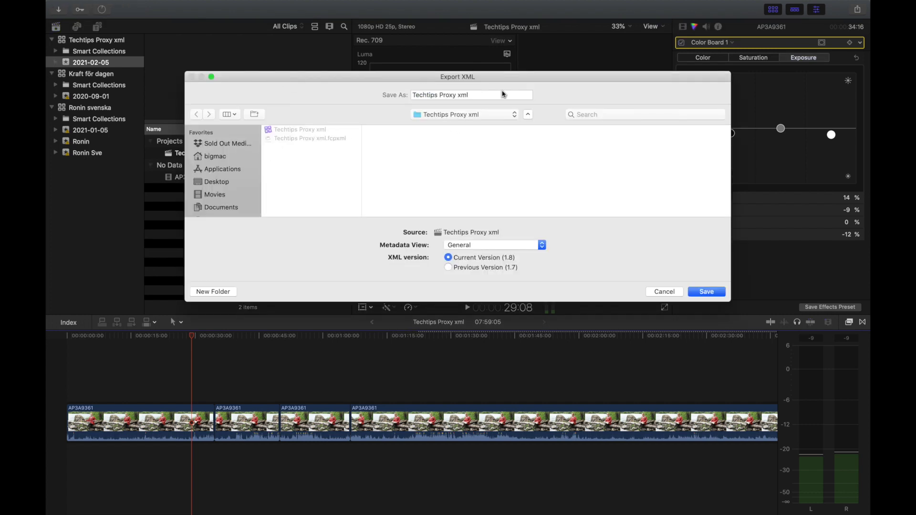
left_click(719, 294)
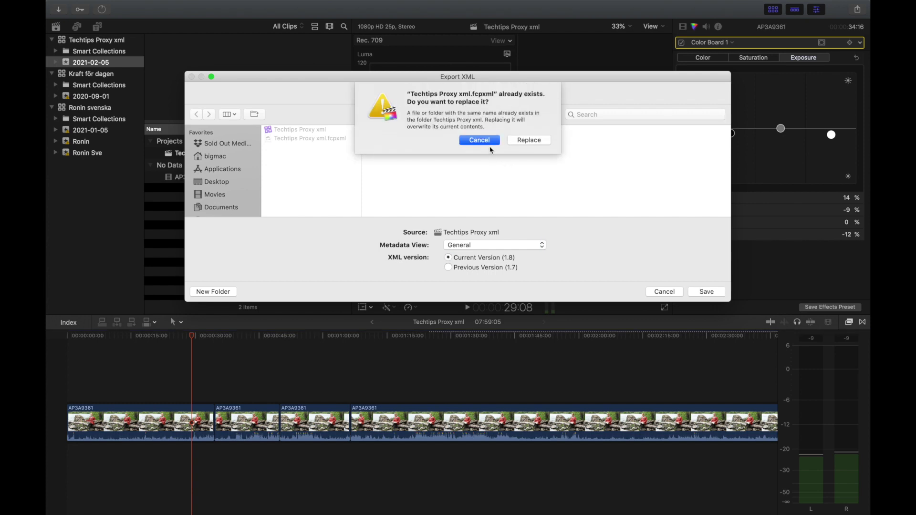
left_click(529, 142)
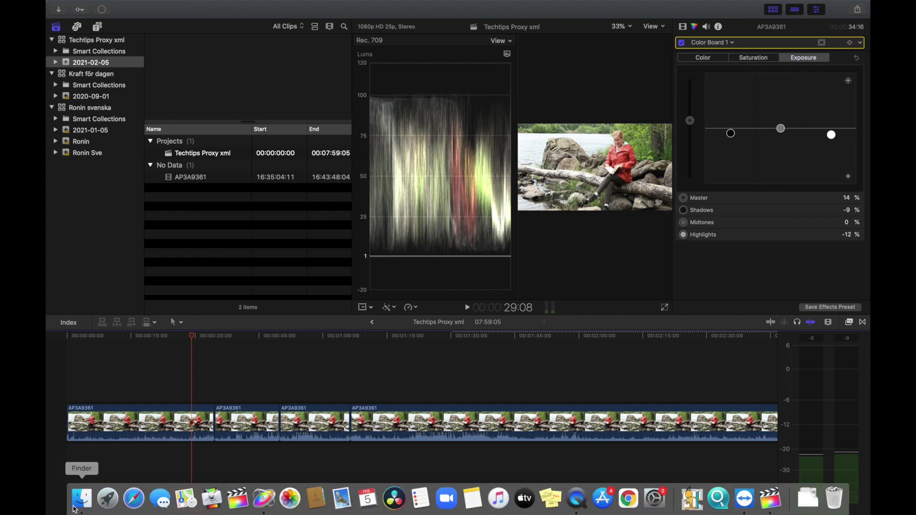
- Show the package contents of the Techtips Proxy xml library in Finder
left_click(82, 499)
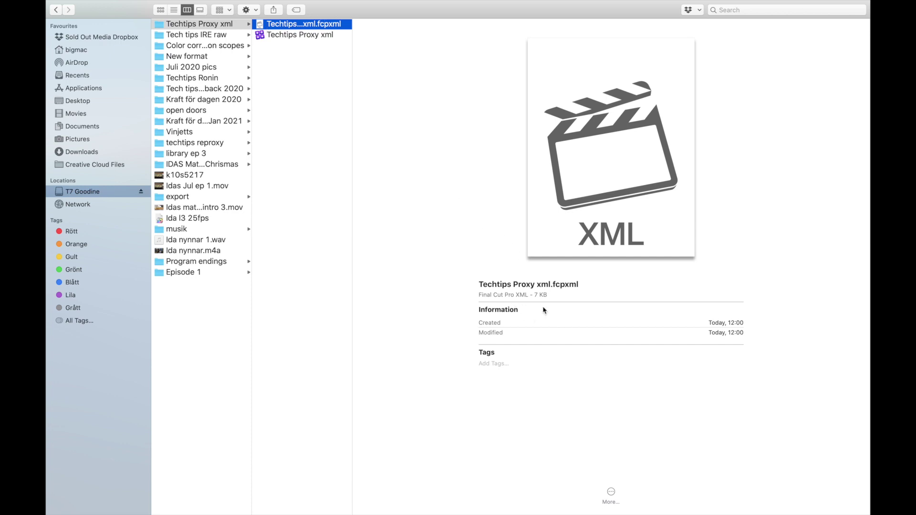
left_click(293, 37)
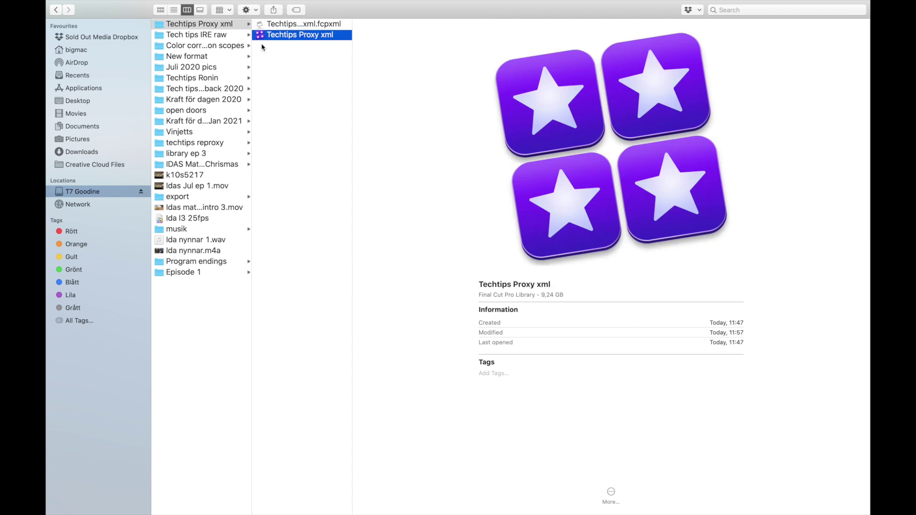
right_click(289, 36)
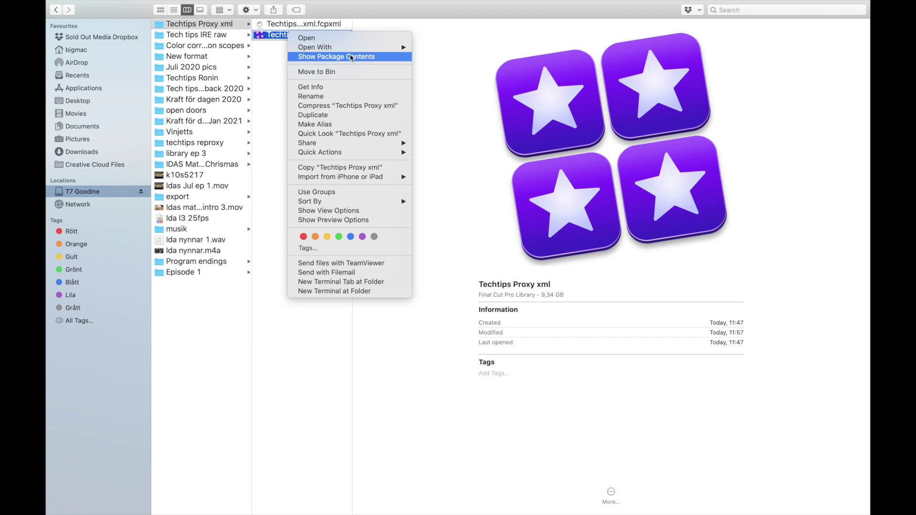
left_click(368, 58)
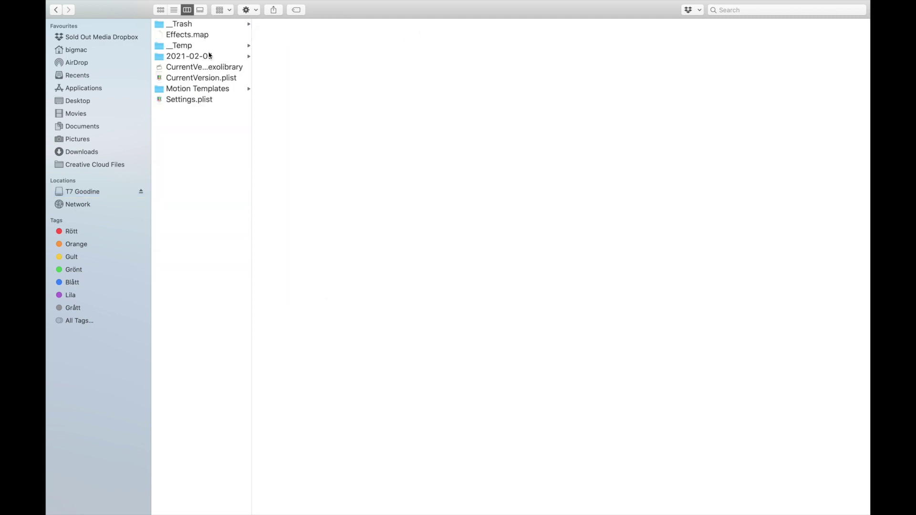
- Browse to 2021-02-05 > Transcoded Media > Proxy Media and select AP3A9361.mov
left_click(225, 46)
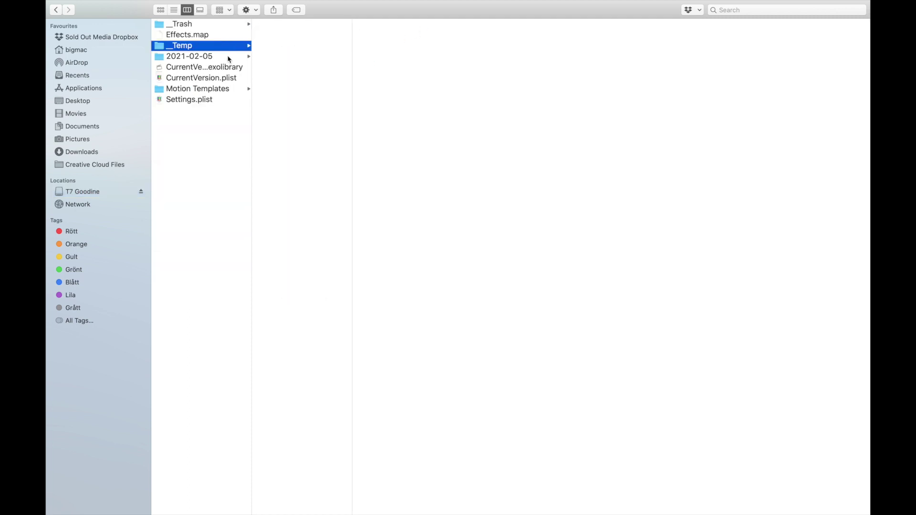
left_click(229, 56)
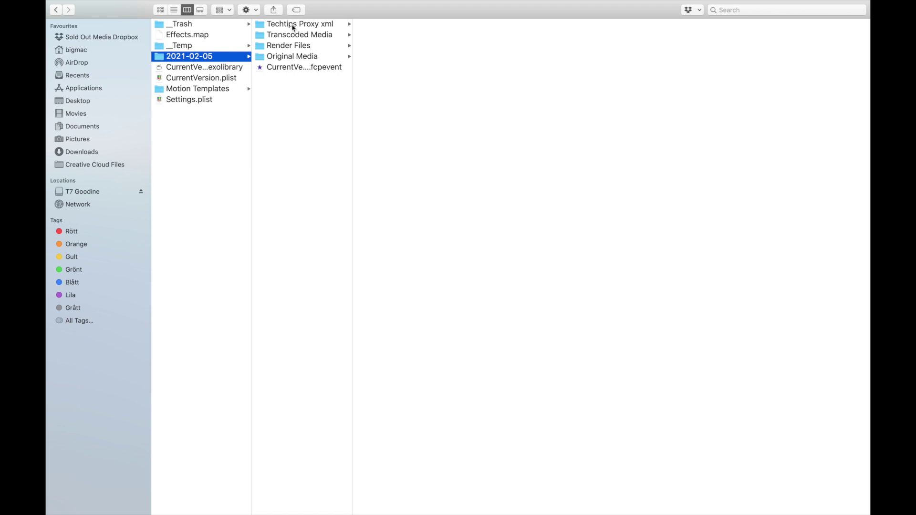
left_click(308, 46)
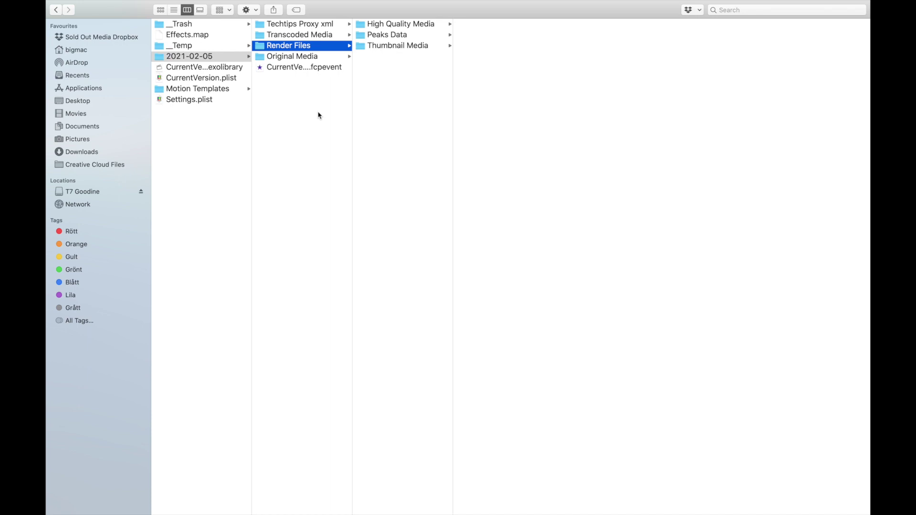
left_click(321, 36)
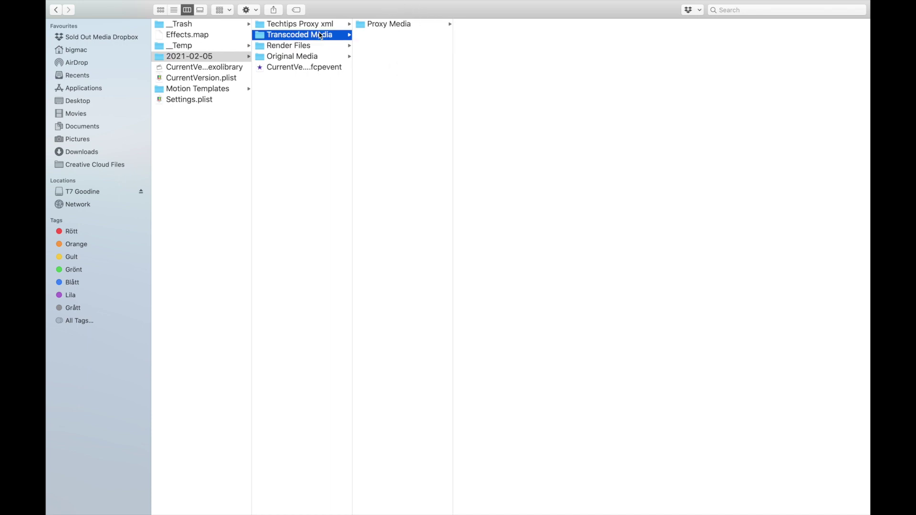
left_click(395, 25)
left_click(496, 25)
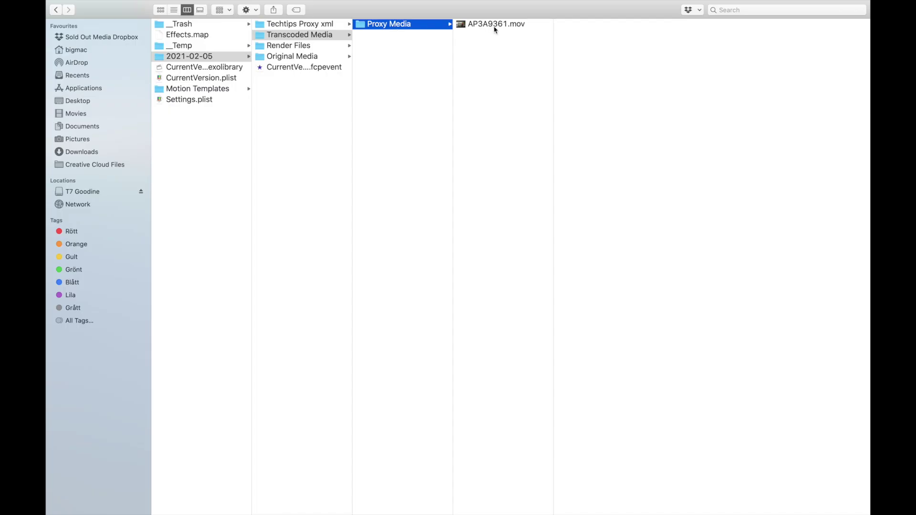
left_click(479, 25)
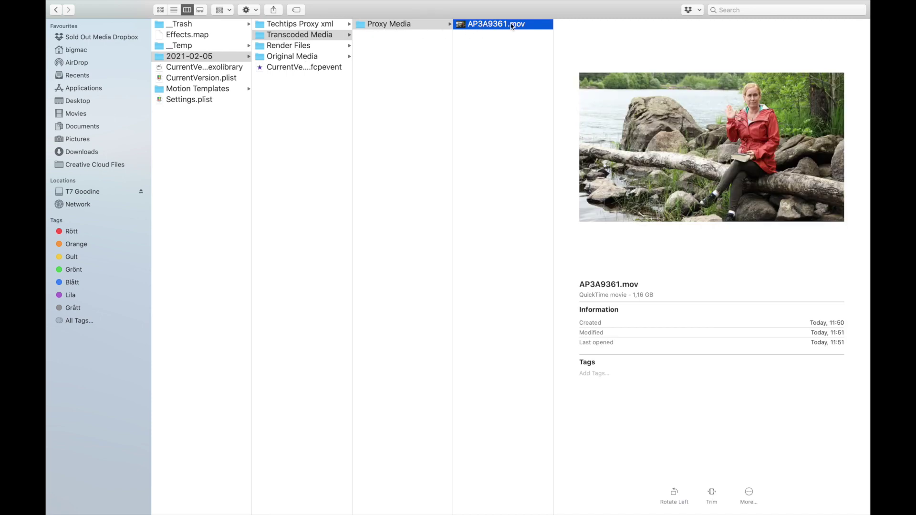
- Copy the proxy file AP3A9361.mov
right_click(481, 25)
mouse_move(520, 36)
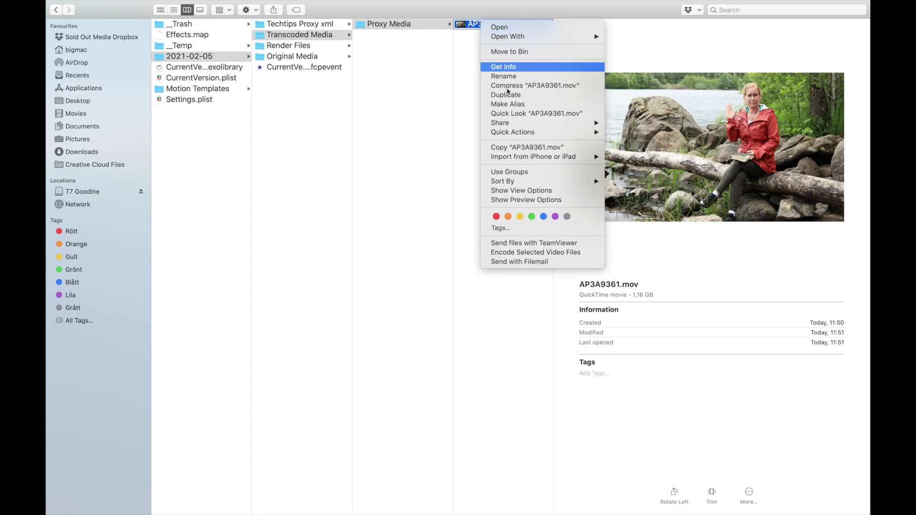
left_click(464, 148)
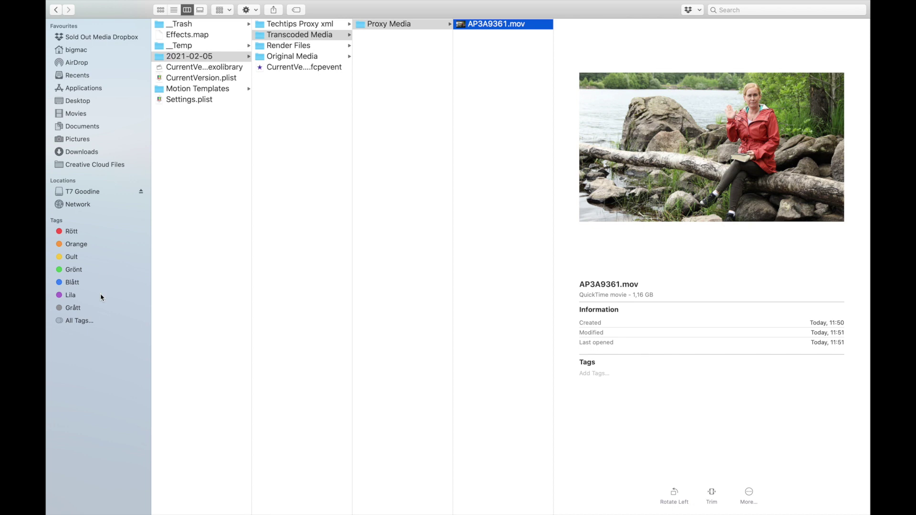
- Paste the copy into T7 Goodine's Techtips Proxy xml folder, then return to Final Cut Pro
left_click(89, 192)
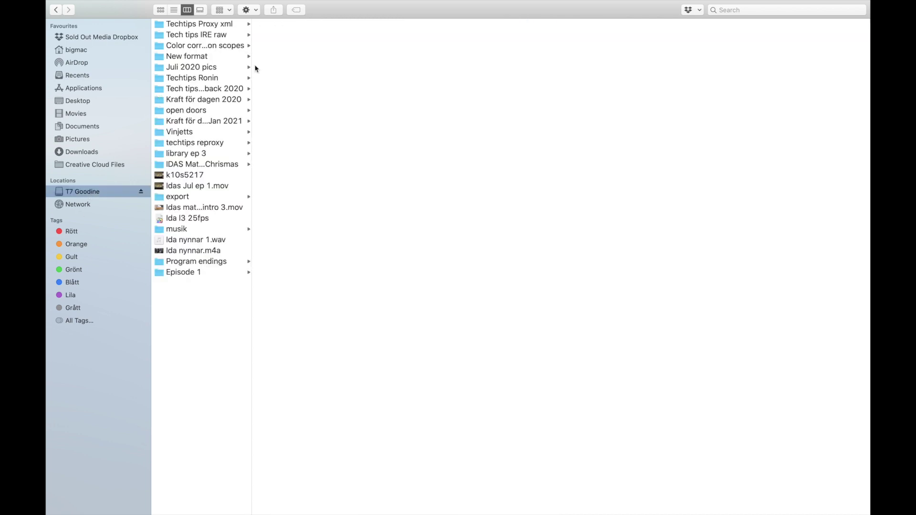
left_click(203, 25)
right_click(309, 64)
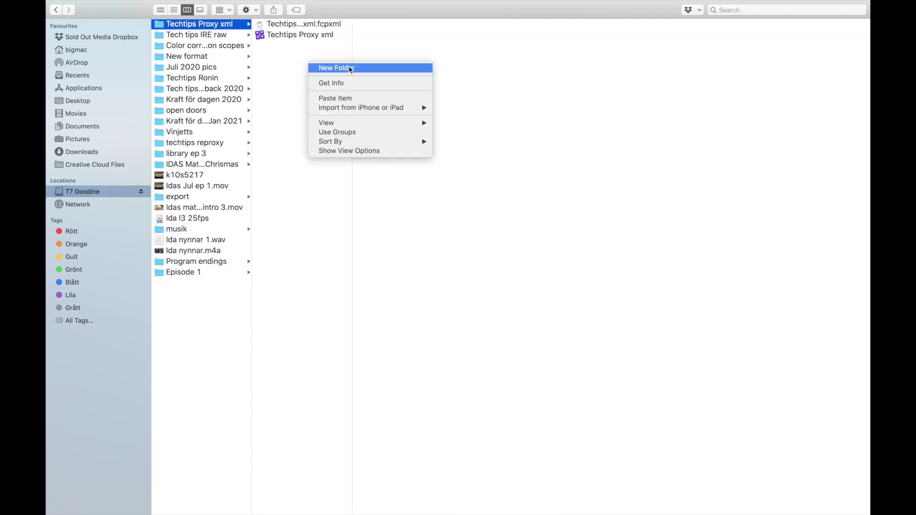
left_click(343, 98)
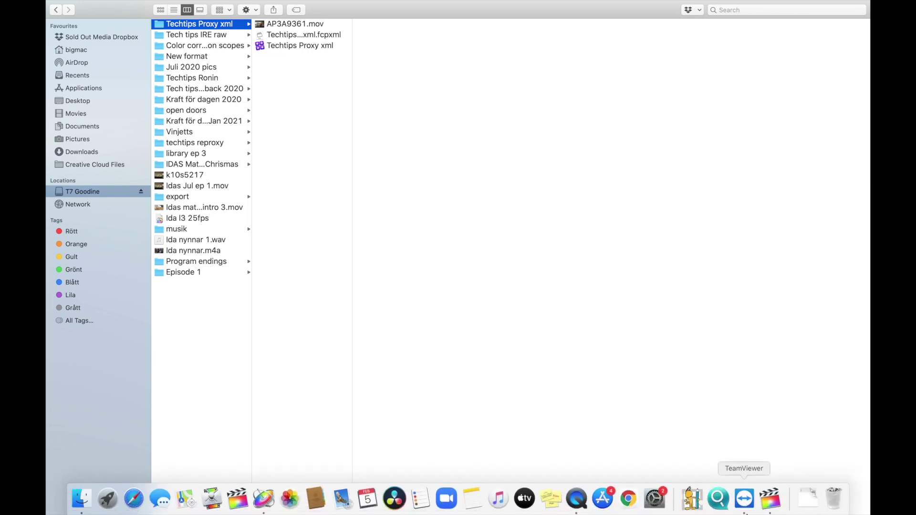
left_click(776, 503)
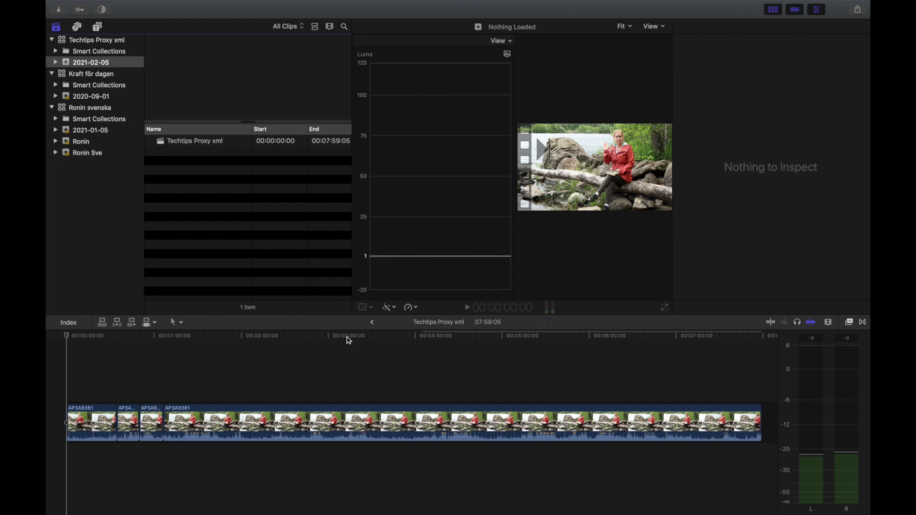
- Start relinking the timeline's AP3A9361.mp4 clip with Locate Selected
left_click(267, 413)
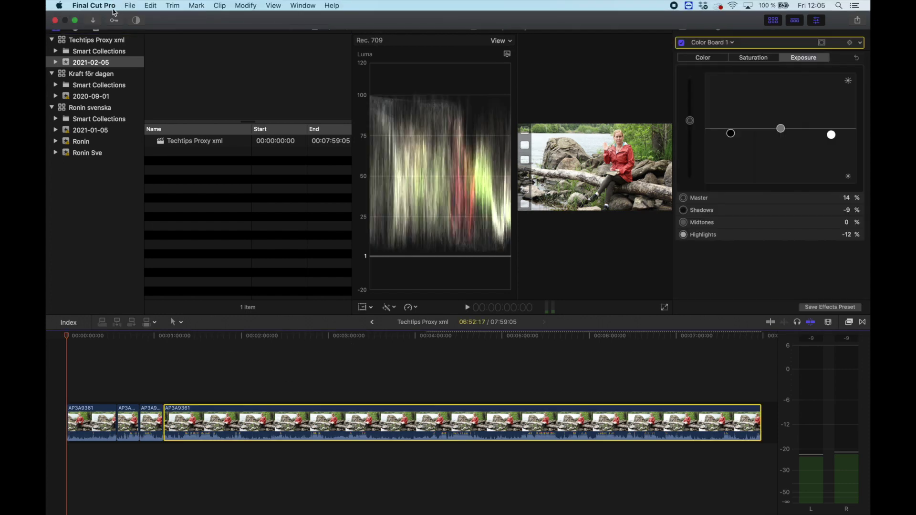
left_click(130, 5)
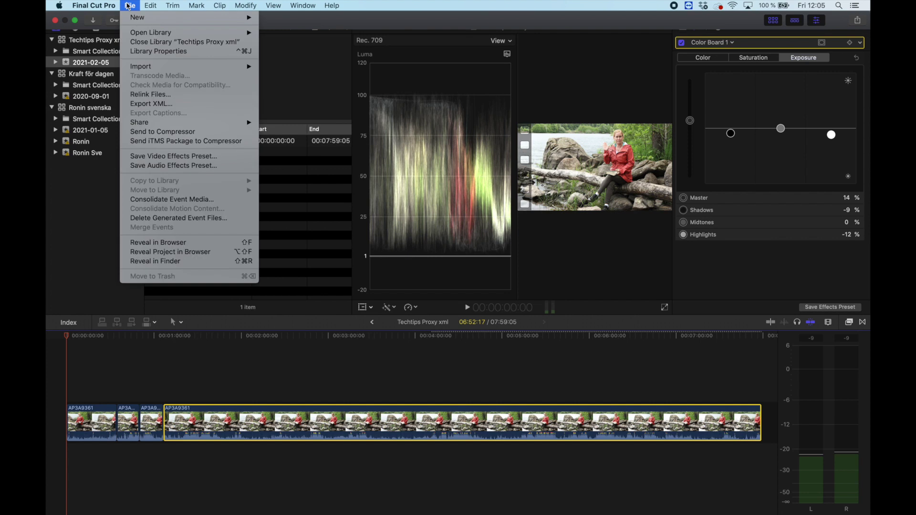
left_click(173, 94)
left_click(362, 177)
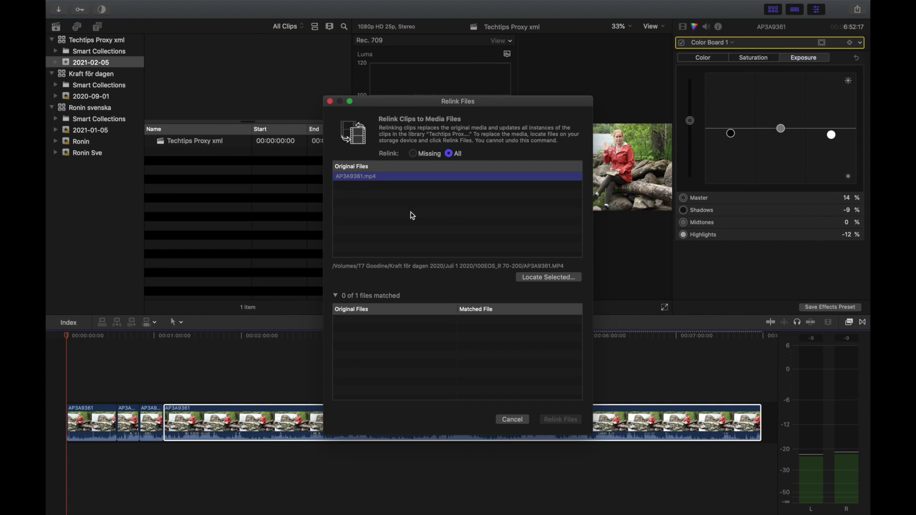
left_click(555, 278)
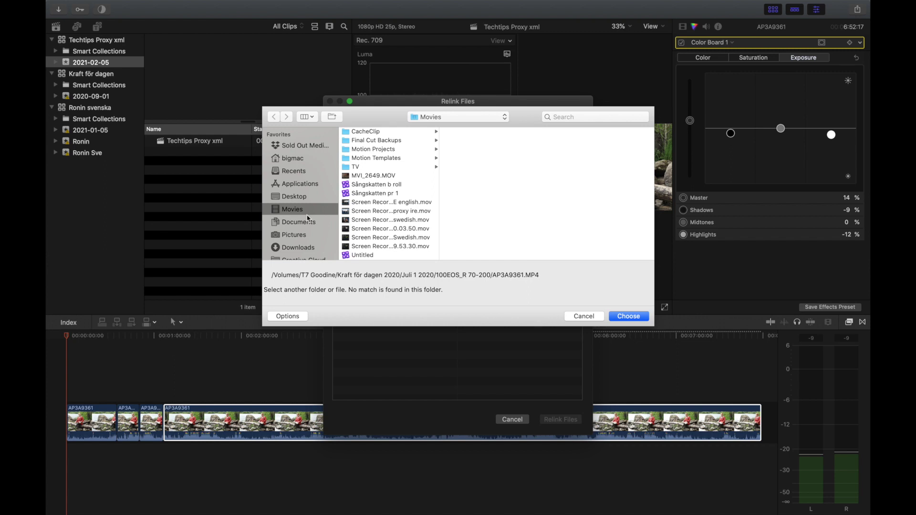
- Relink it to T7 Goodine/Techtips Proxy xml/AP3A9361.mov
scroll(310, 186, "down", 3)
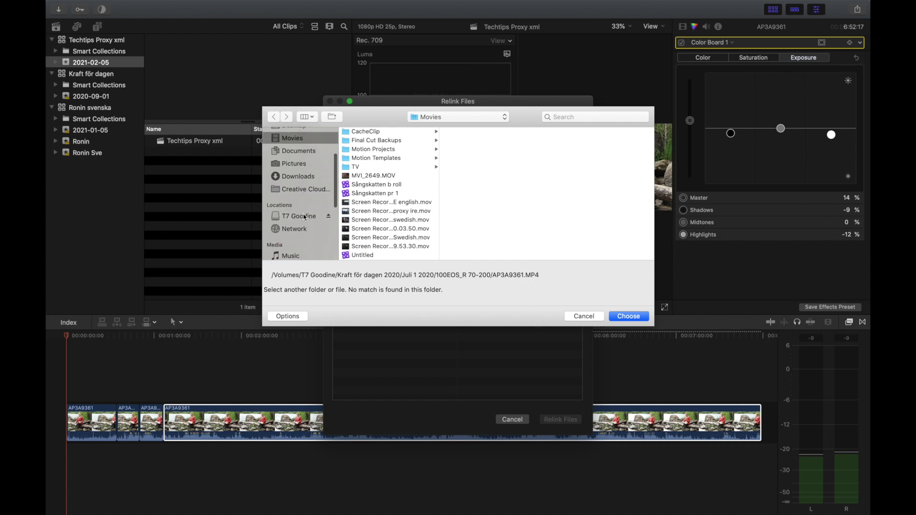
left_click(299, 194)
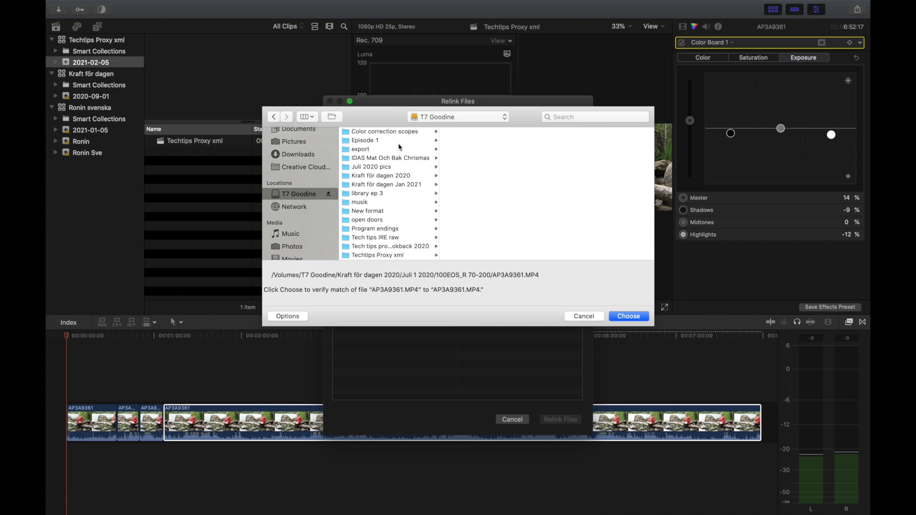
scroll(397, 147, "down", 2)
scroll(396, 149, "down", 4)
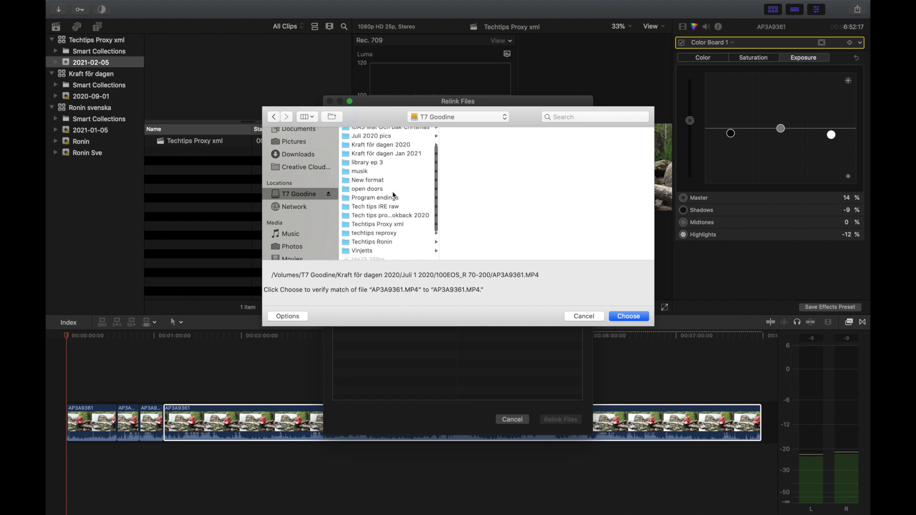
left_click(389, 202)
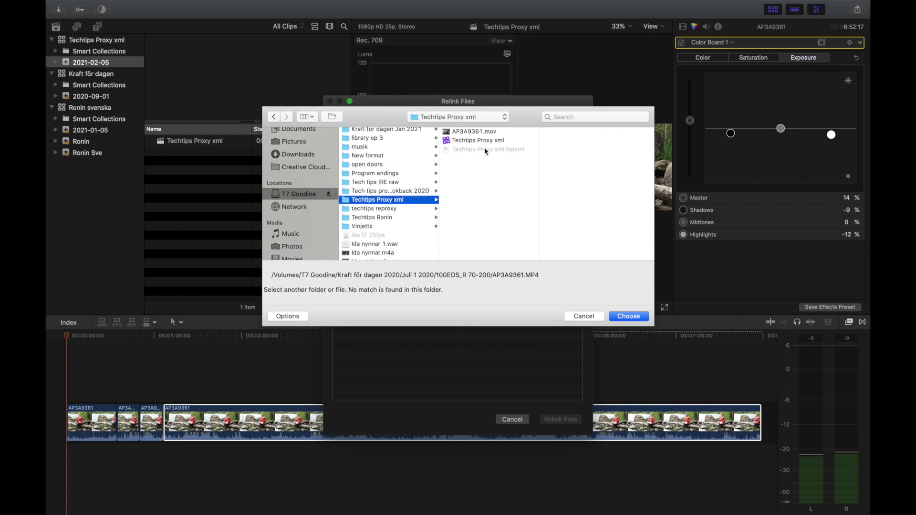
left_click(475, 132)
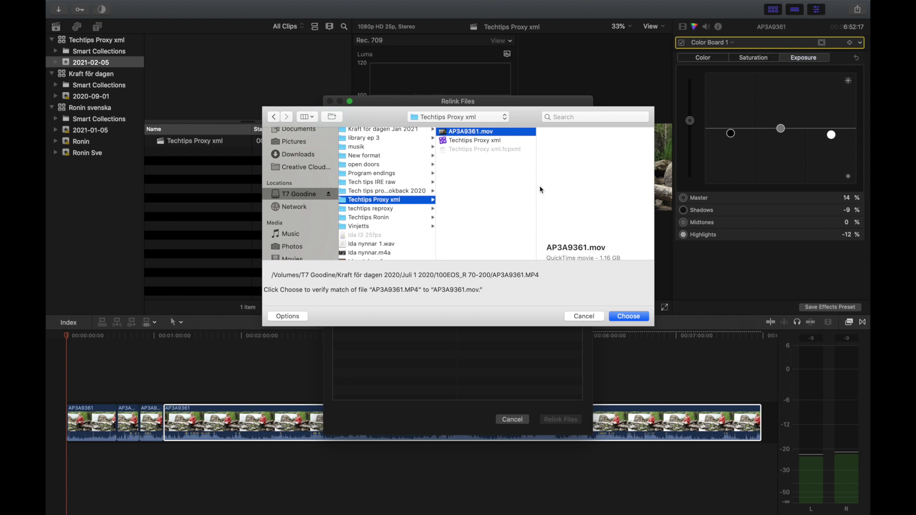
left_click(629, 316)
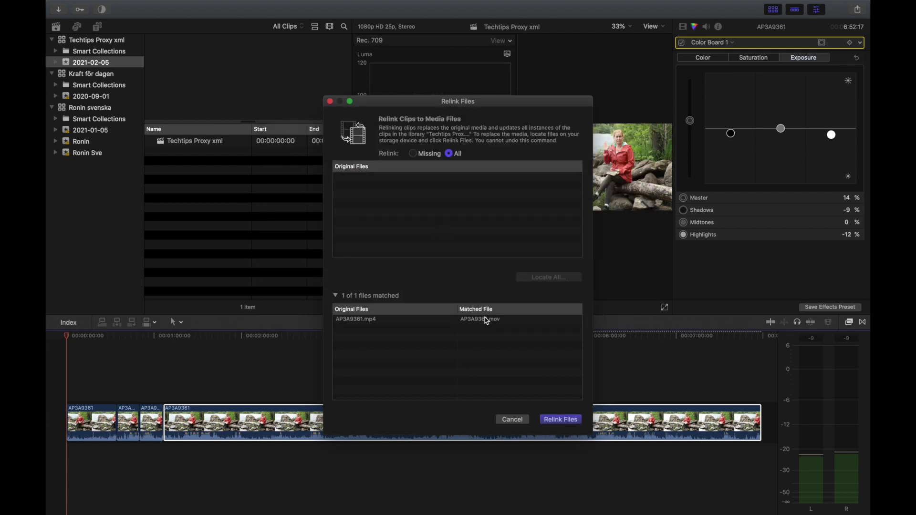
left_click(567, 423)
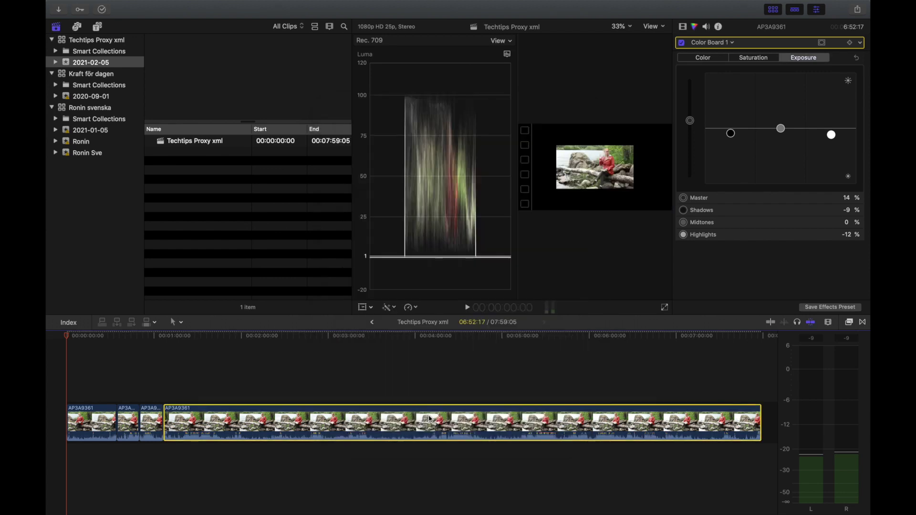
left_click(319, 337)
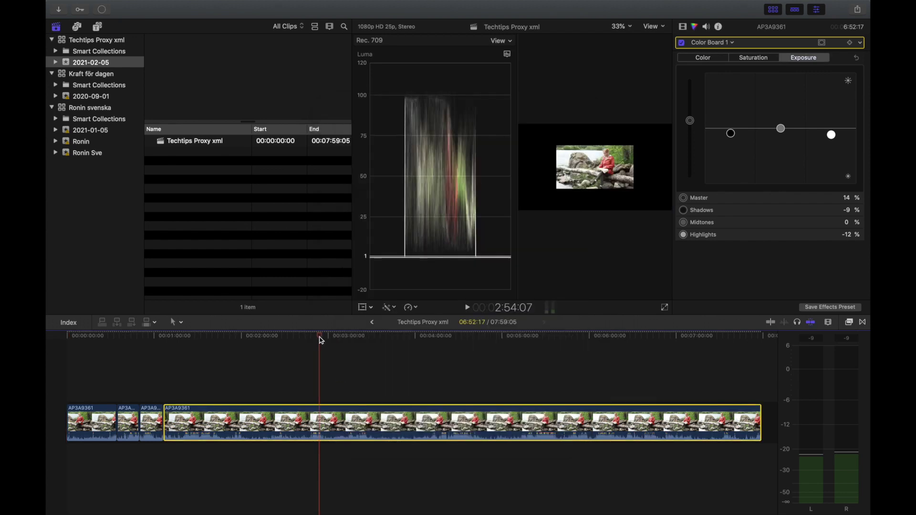